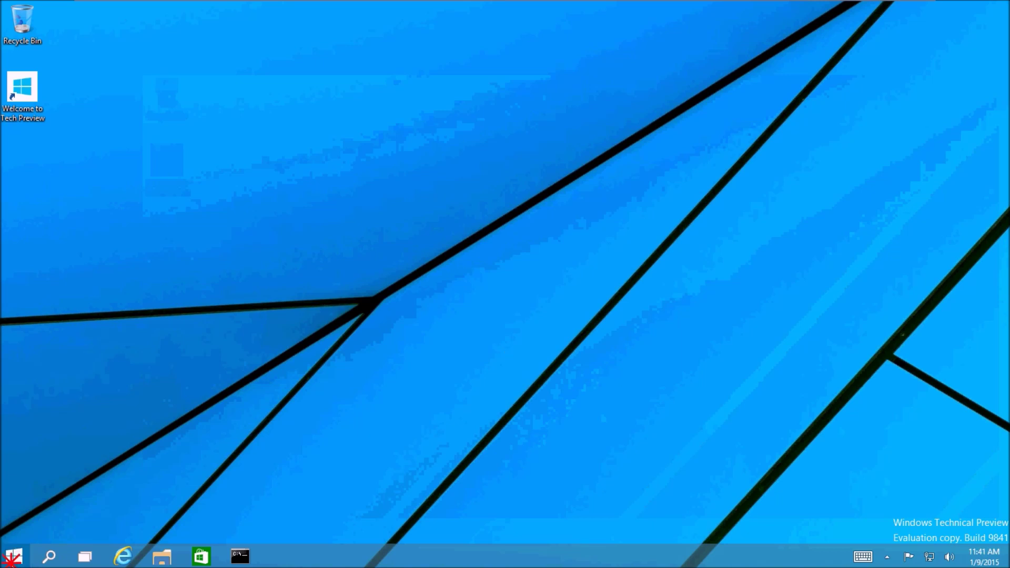
Open the Start menu, view and dismiss the account options, then bring up the Mail tile's options
{"action": "left_click", "coordinate": [13, 556]}
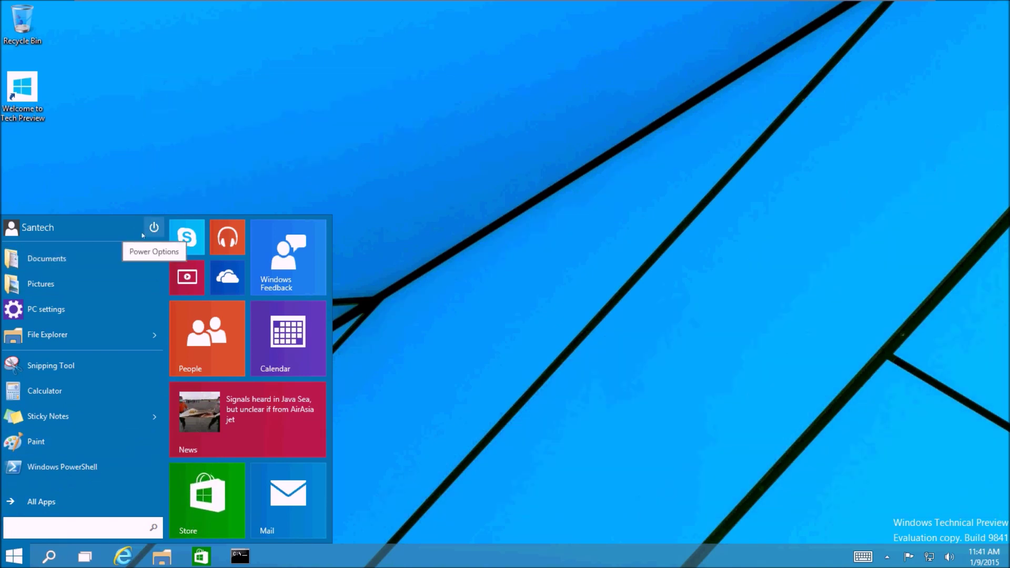
{"action": "left_click", "coordinate": [26, 227]}
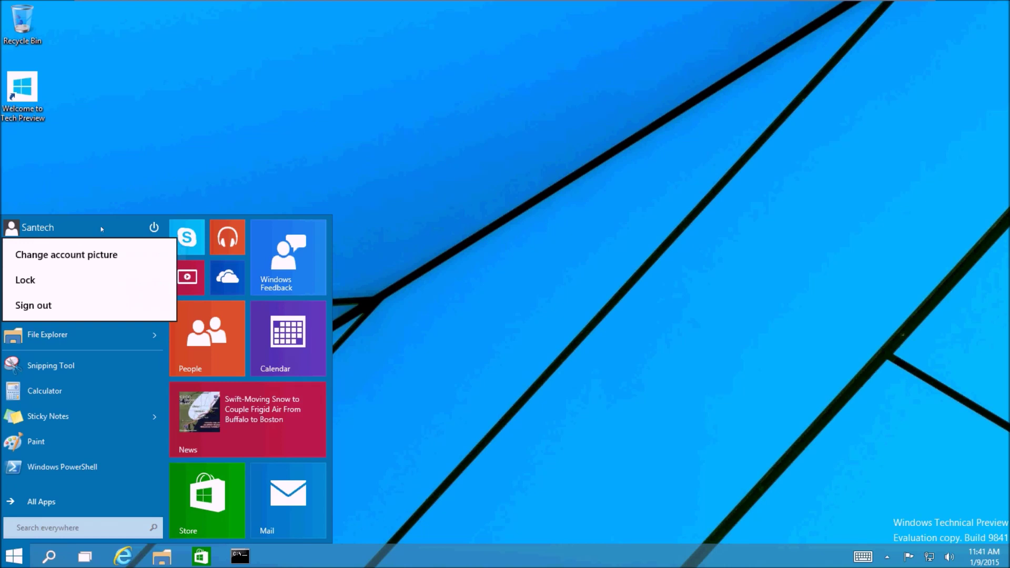
{"action": "key", "text": "Escape"}
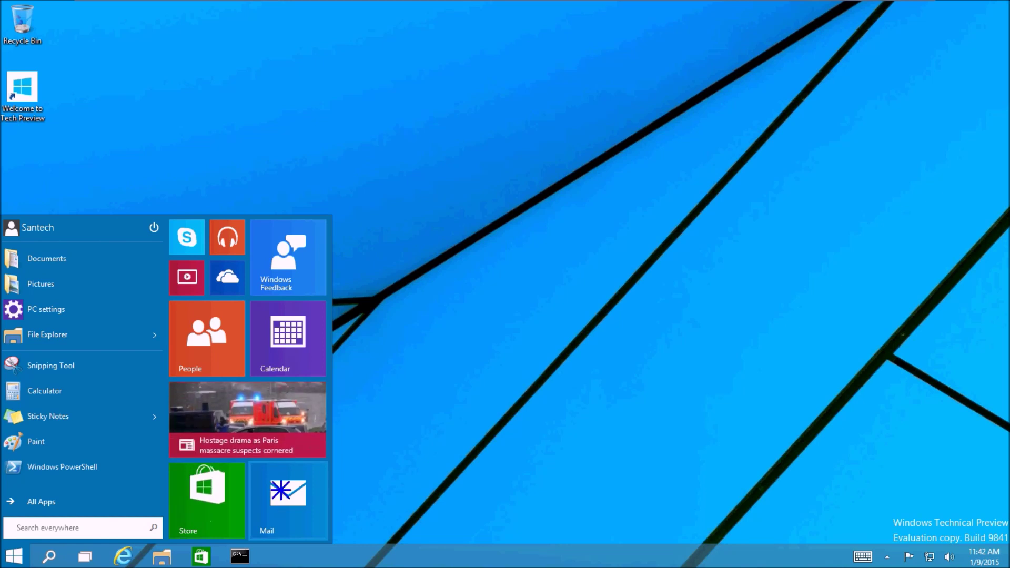
{"action": "right_click", "coordinate": [282, 489]}
Resize the Mail tile to Small and look over the Store tile's options
{"action": "mouse_move", "coordinate": [324, 481]}
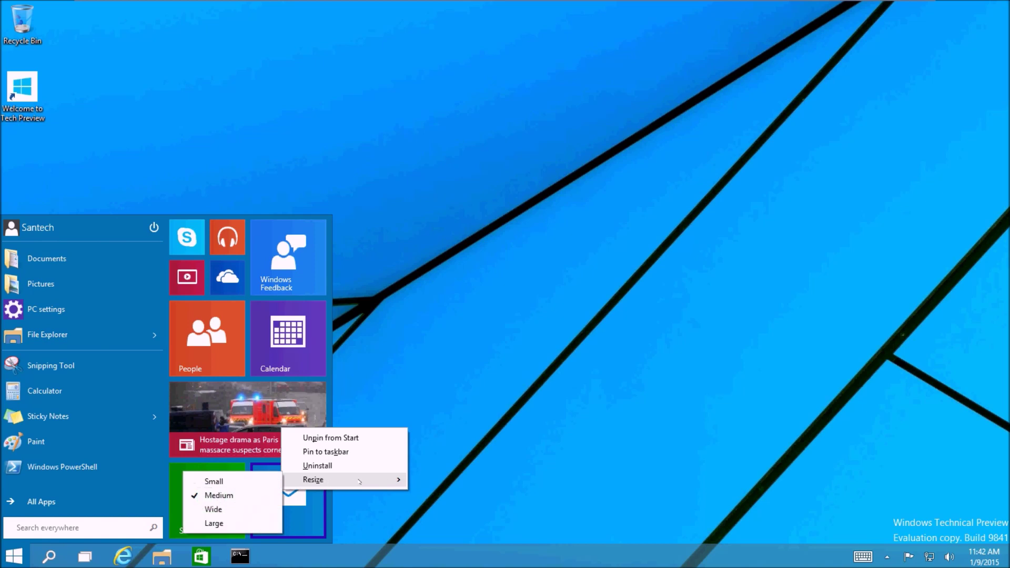
{"action": "left_click", "coordinate": [266, 478]}
{"action": "right_click", "coordinate": [221, 500]}
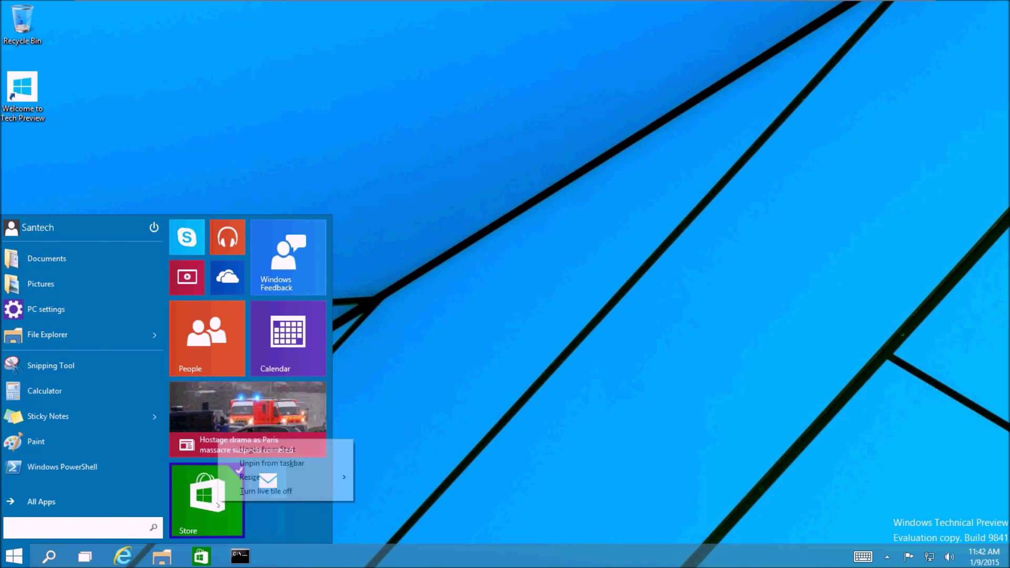
{"action": "mouse_move", "coordinate": [282, 482]}
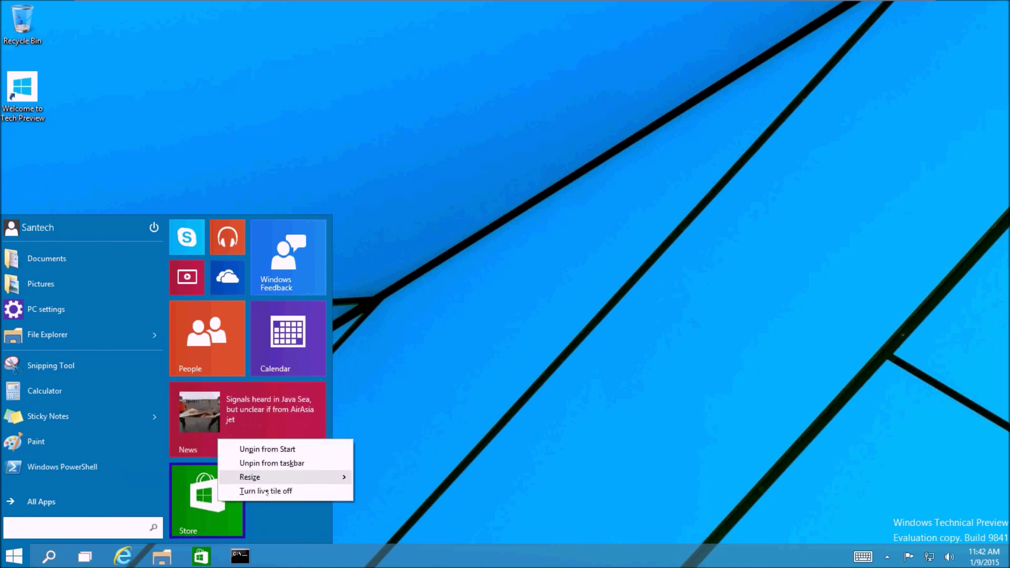
{"action": "left_click", "coordinate": [275, 518]}
{"action": "right_click", "coordinate": [222, 507]}
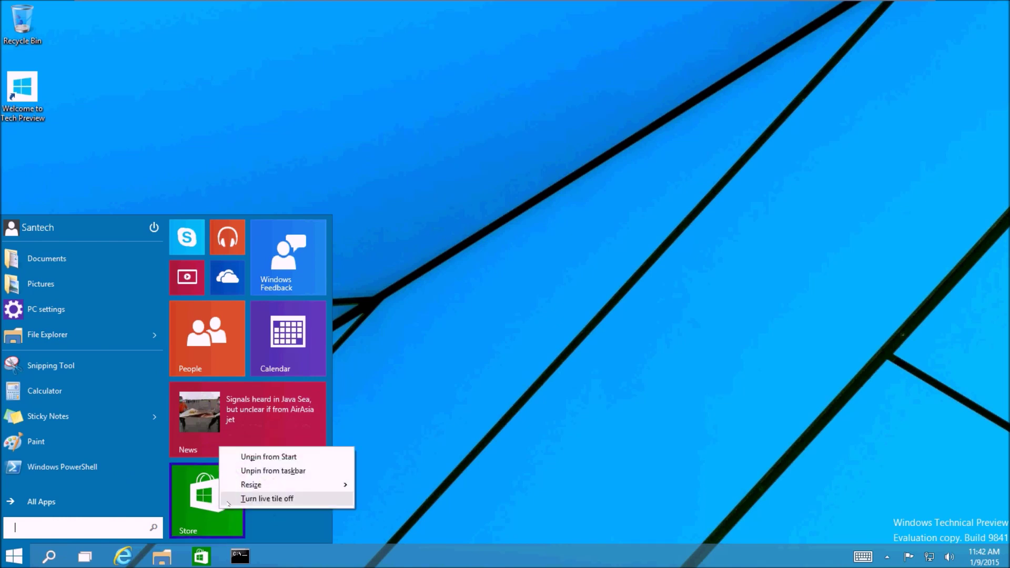
{"action": "key", "text": "Escape"}
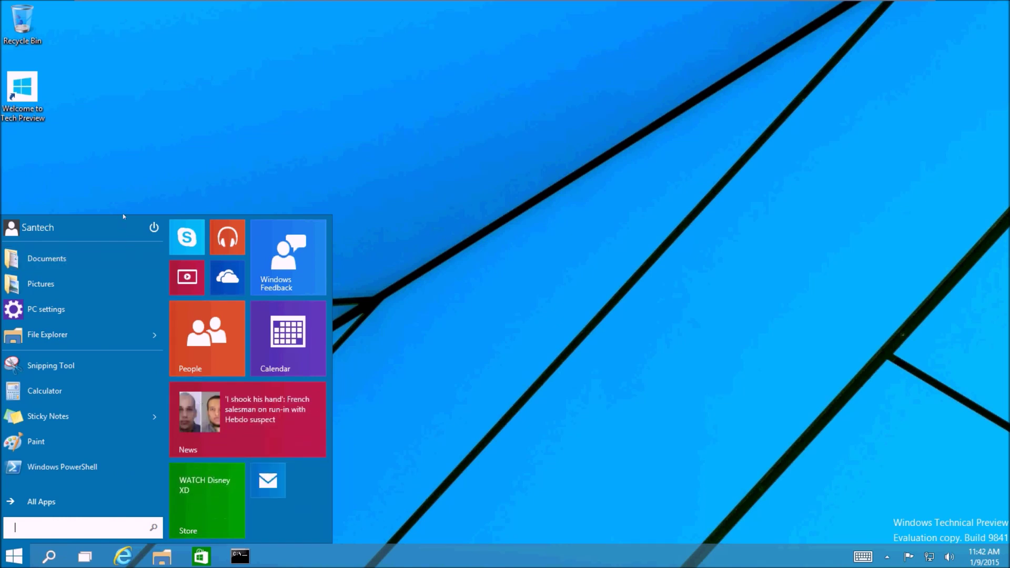
Stretch the Start menu taller and search for 'navigation'
{"action": "left_click_drag", "start_coordinate": [121, 211], "coordinate": [126, 438]}
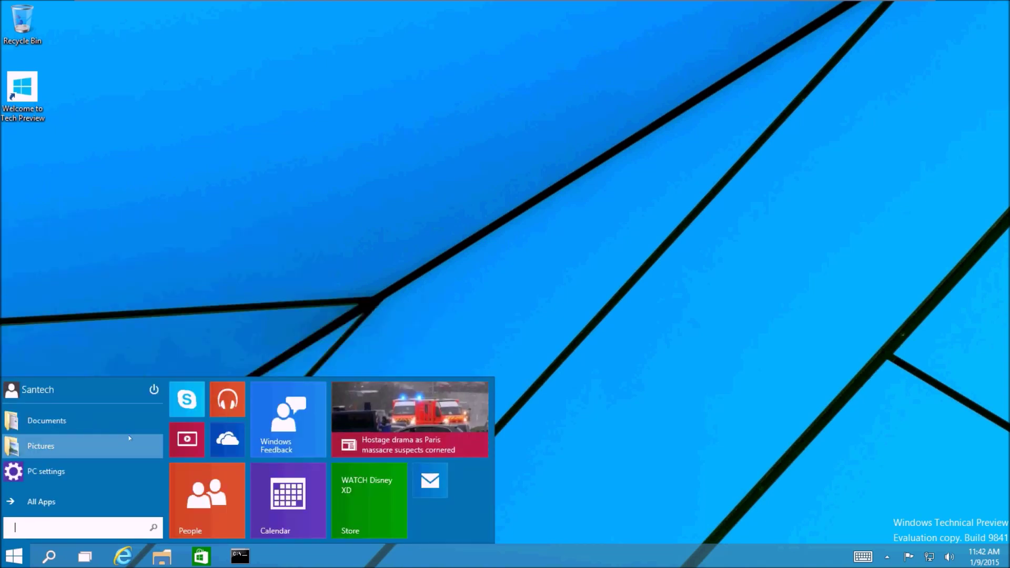
{"action": "left_click_drag", "start_coordinate": [137, 381], "coordinate": [128, 129]}
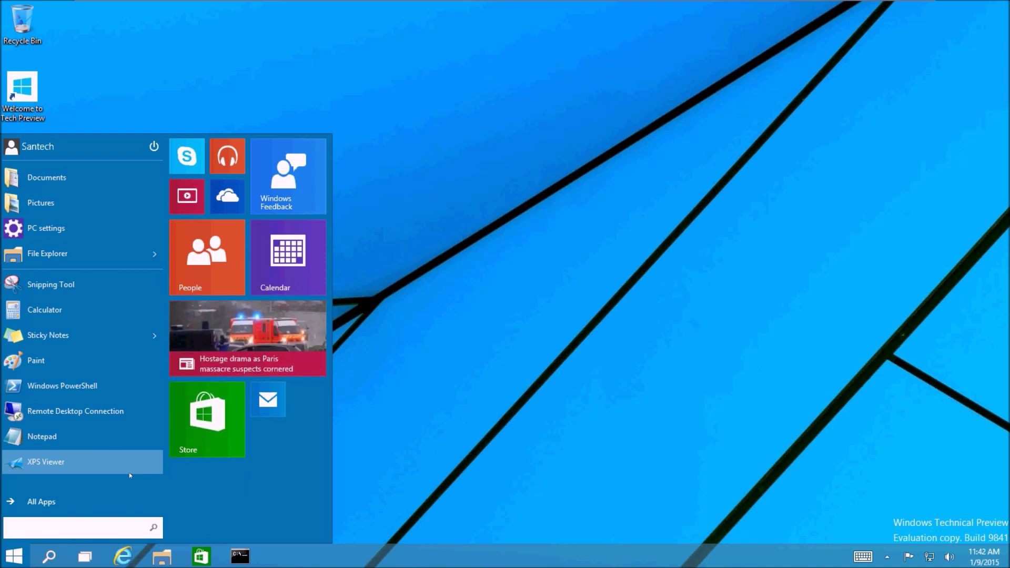
{"action": "type", "text": "navigation"}
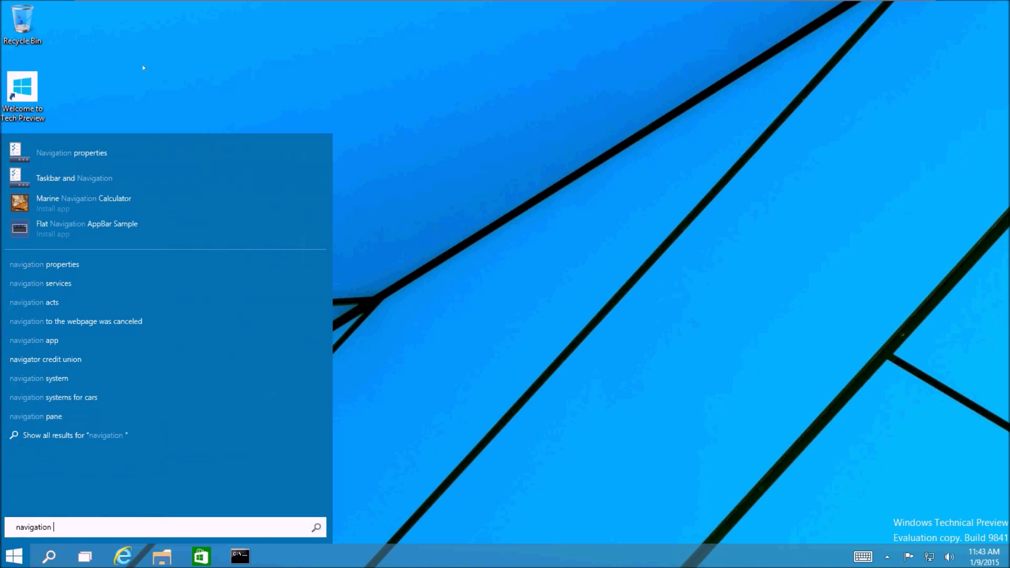
{"action": "left_click", "coordinate": [57, 151]}
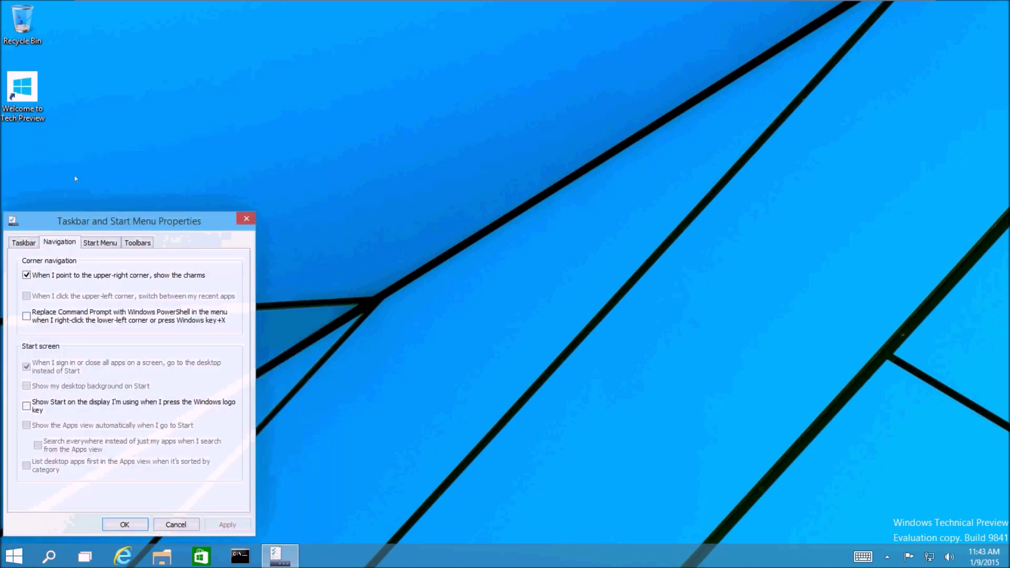
{"action": "left_click", "coordinate": [102, 243]}
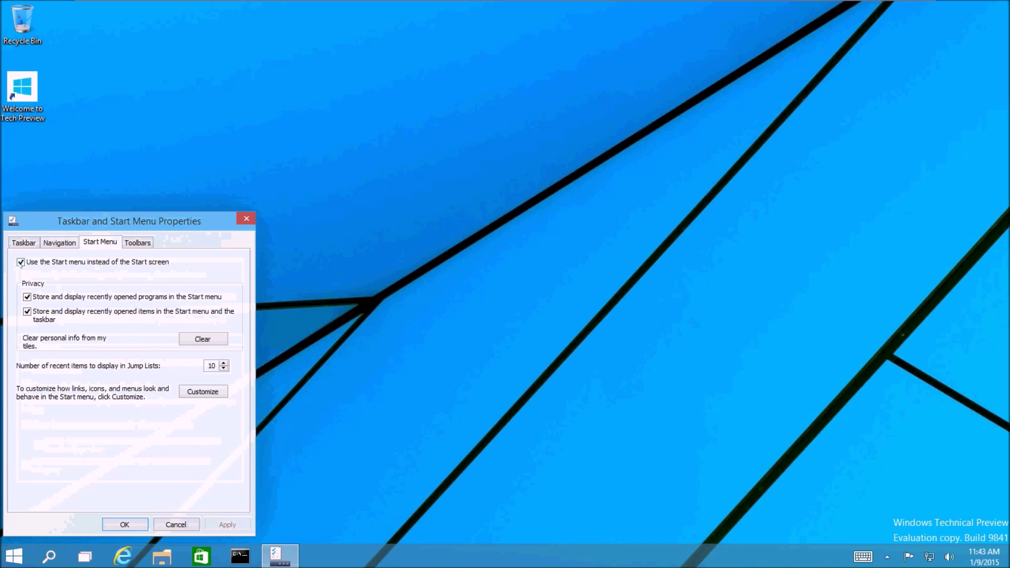
{"action": "left_click", "coordinate": [21, 262]}
{"action": "left_click", "coordinate": [21, 262]}
{"action": "left_click", "coordinate": [176, 525]}
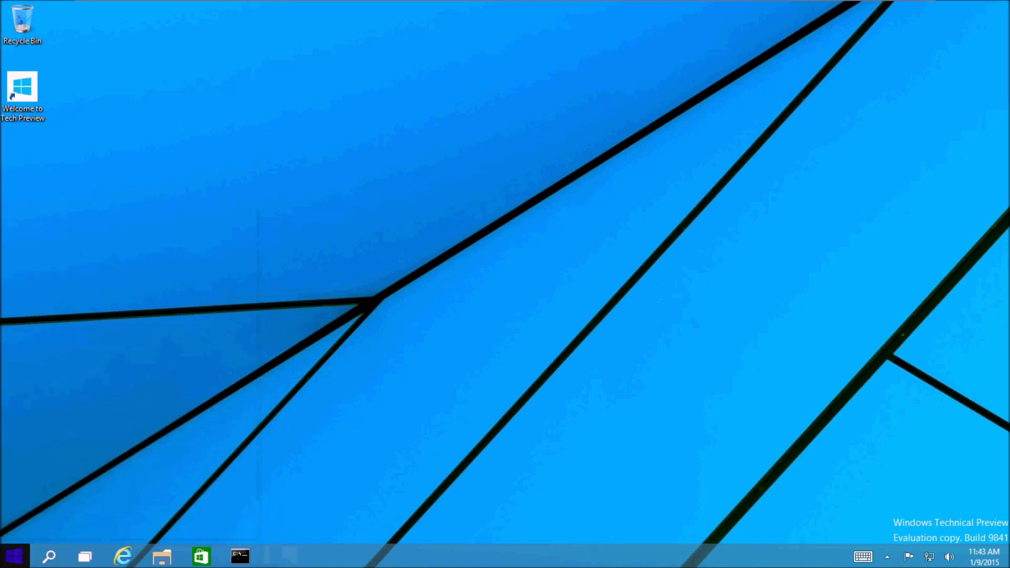
{"action": "left_click", "coordinate": [14, 556]}
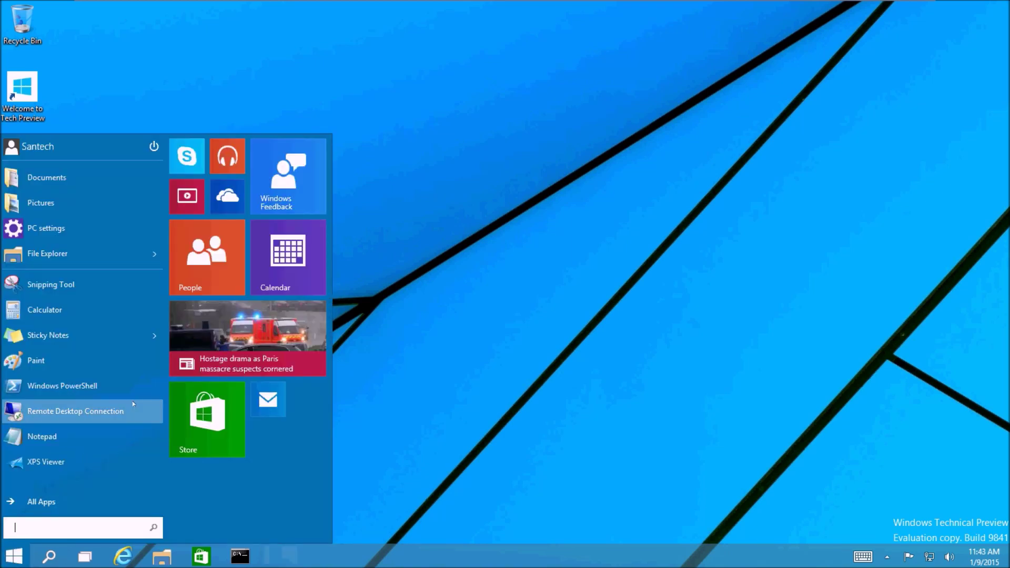
Launch the Store as a restored, smaller window positioned on the right of the desktop
{"action": "left_click", "coordinate": [207, 423]}
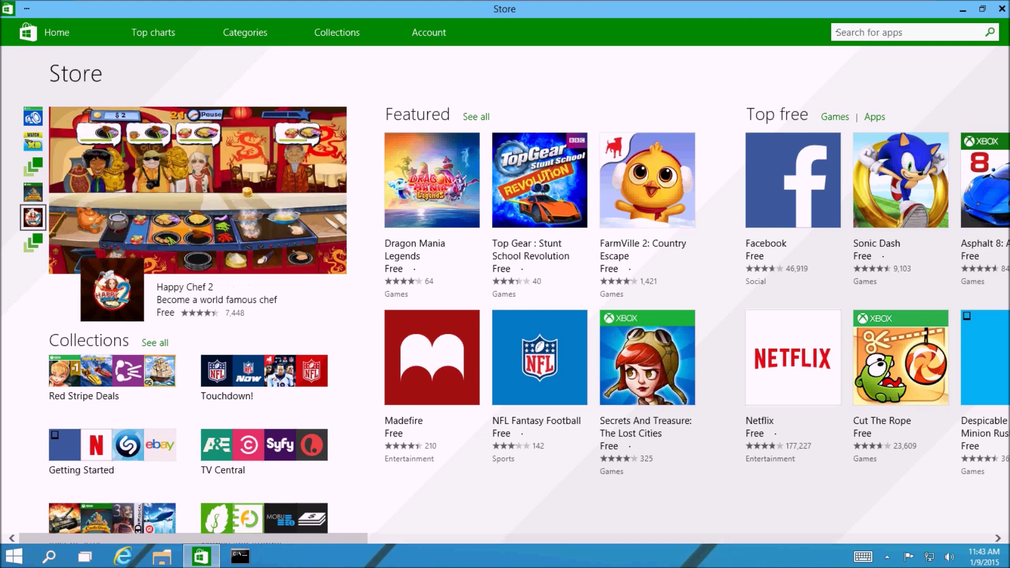
{"action": "left_click_drag", "start_coordinate": [877, 14], "coordinate": [601, 42]}
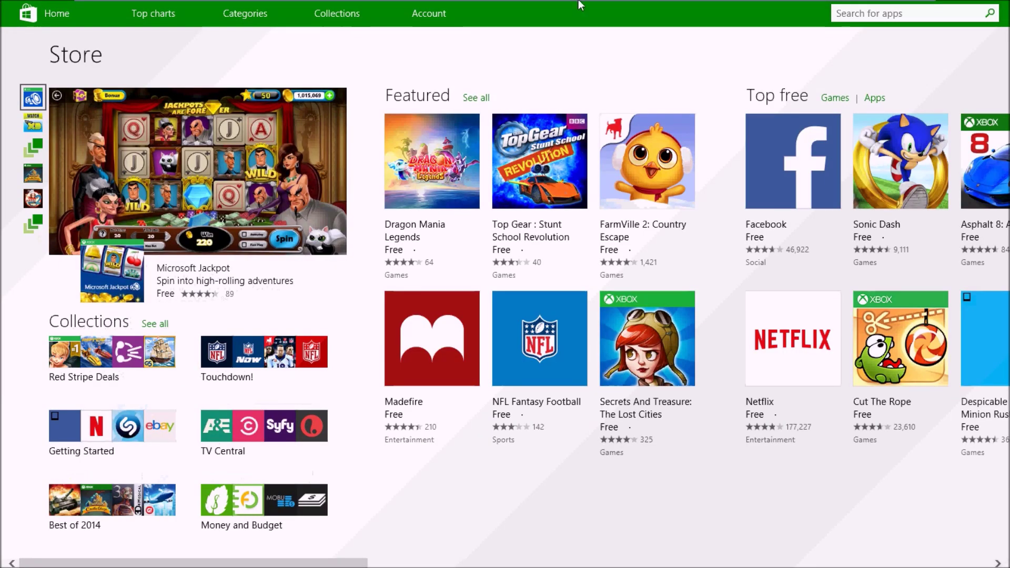
{"action": "left_click", "coordinate": [972, 8]}
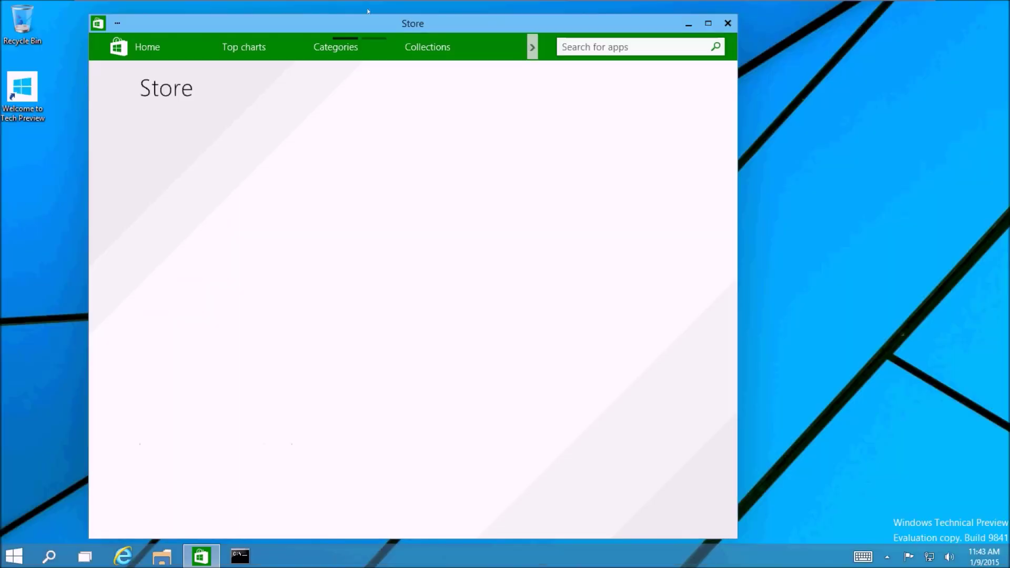
{"action": "left_click_drag", "start_coordinate": [381, 24], "coordinate": [566, 12]}
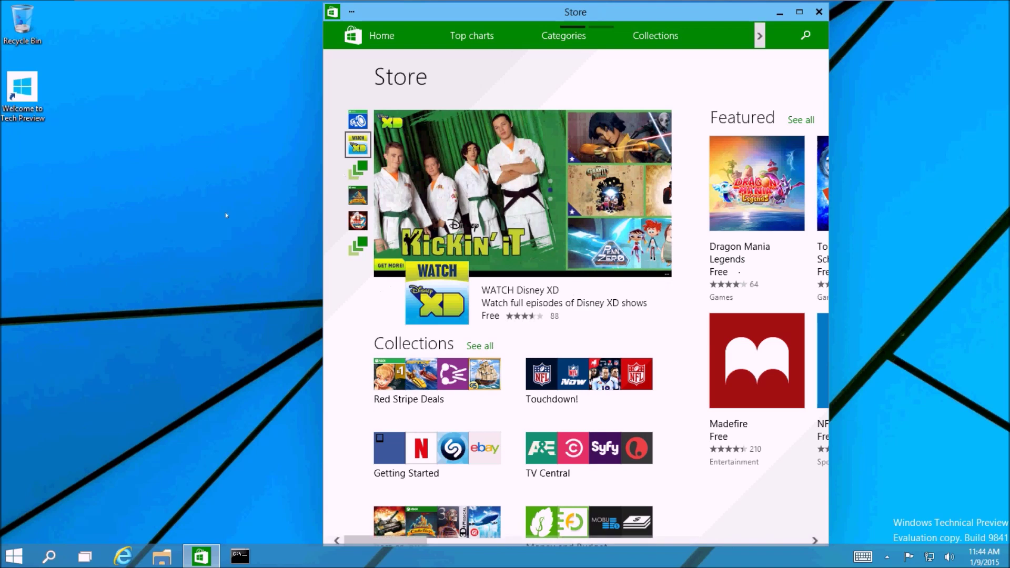
Restore Internet Explorer, move Command Prompt right, and snap File Explorer to the left half
{"action": "left_click", "coordinate": [122, 556]}
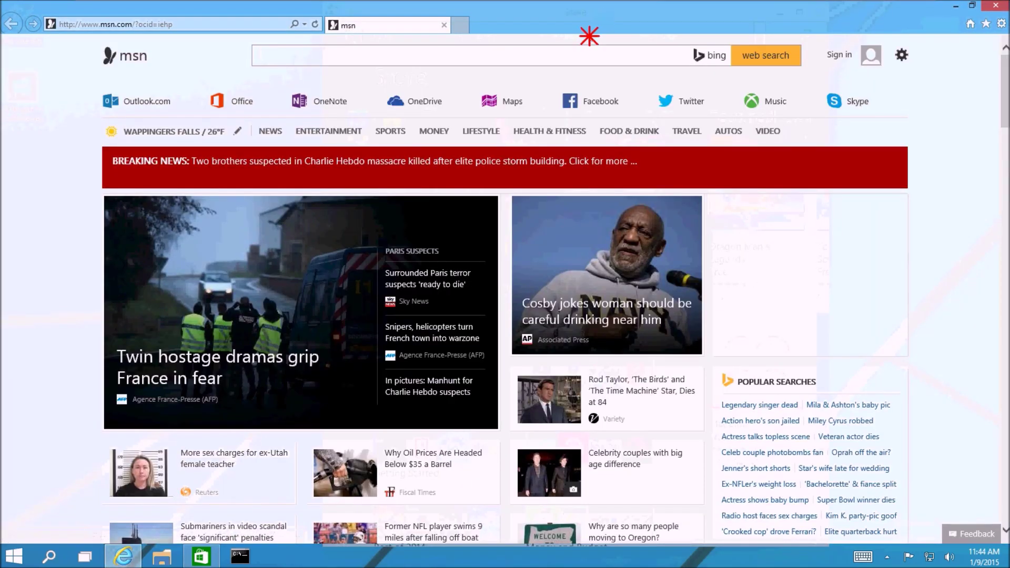
{"action": "double_click", "coordinate": [579, 18]}
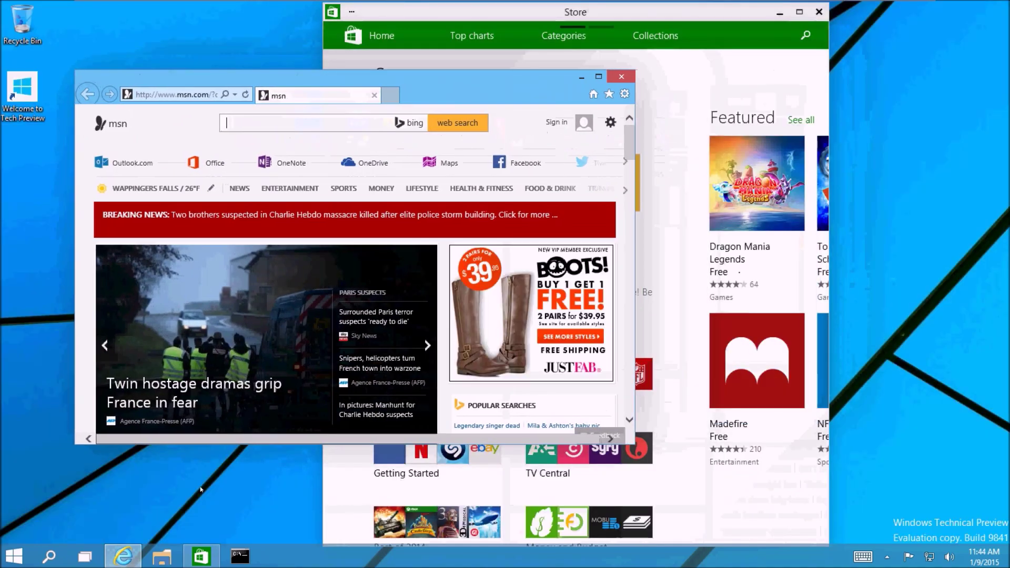
{"action": "left_click", "coordinate": [249, 564]}
{"action": "left_click_drag", "start_coordinate": [532, 142], "coordinate": [824, 135]}
{"action": "left_click", "coordinate": [163, 557]}
{"action": "left_click_drag", "start_coordinate": [697, 9], "coordinate": [1, 21]}
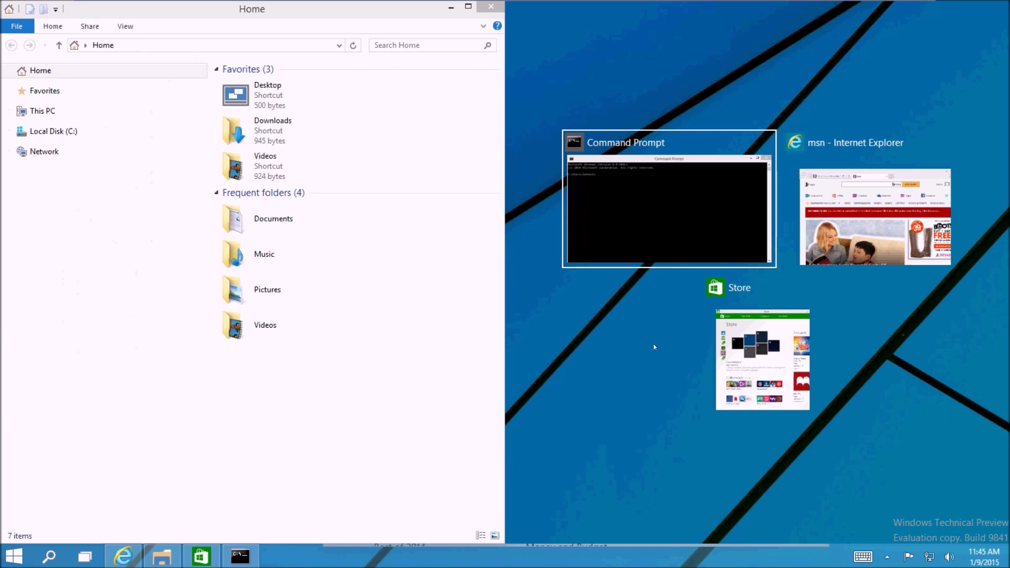
Snap Internet Explorer bottom-right and Command Prompt top-right, then show all windows in Task View
{"action": "left_click", "coordinate": [869, 197]}
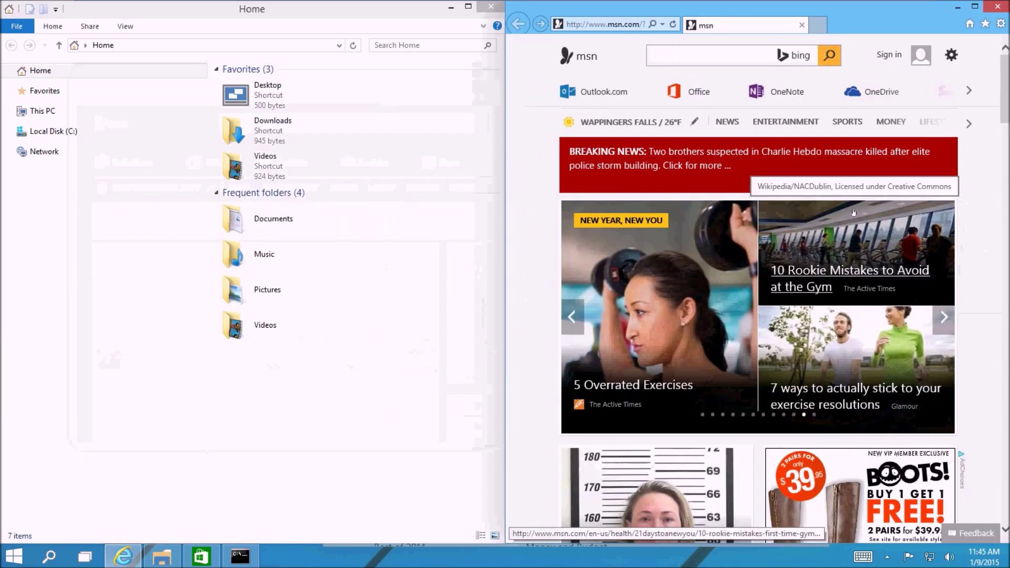
{"action": "left_click_drag", "start_coordinate": [891, 17], "coordinate": [1005, 563]}
{"action": "left_click_drag", "start_coordinate": [790, 125], "coordinate": [952, 3]}
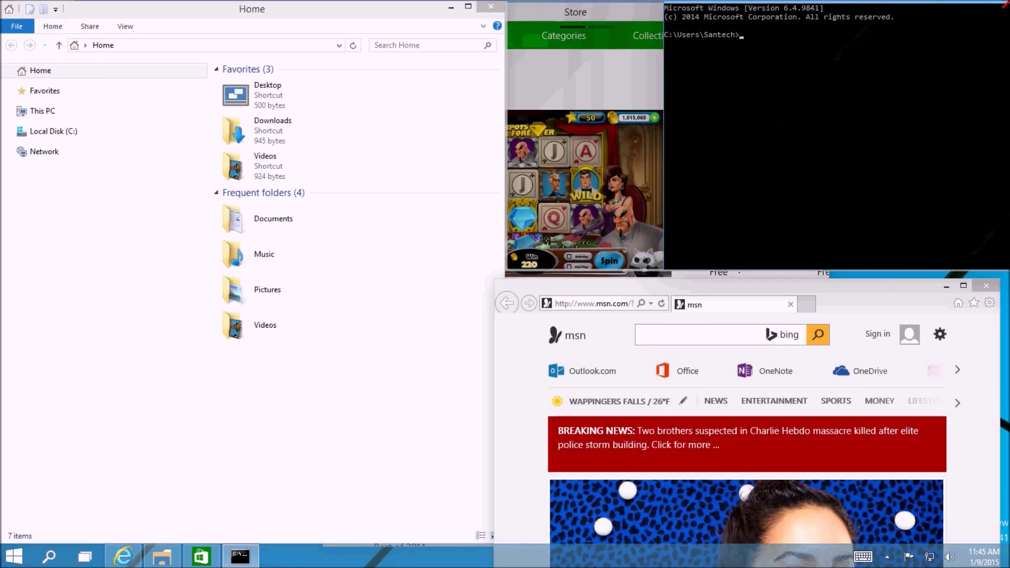
{"action": "left_click_drag", "start_coordinate": [743, 293], "coordinate": [1006, 471]}
{"action": "left_click_drag", "start_coordinate": [695, 7], "coordinate": [1005, 562]}
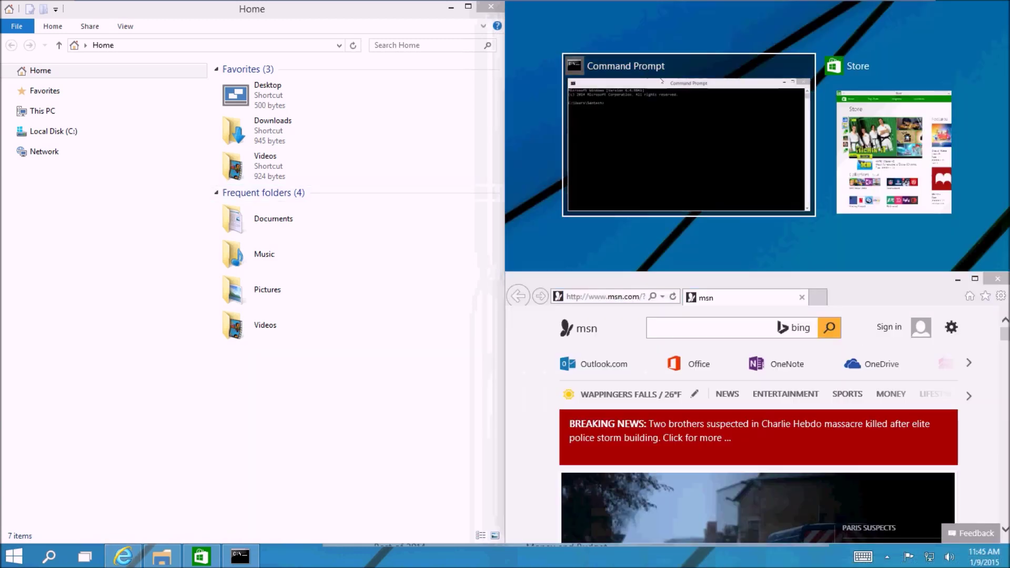
{"action": "left_click", "coordinate": [710, 136]}
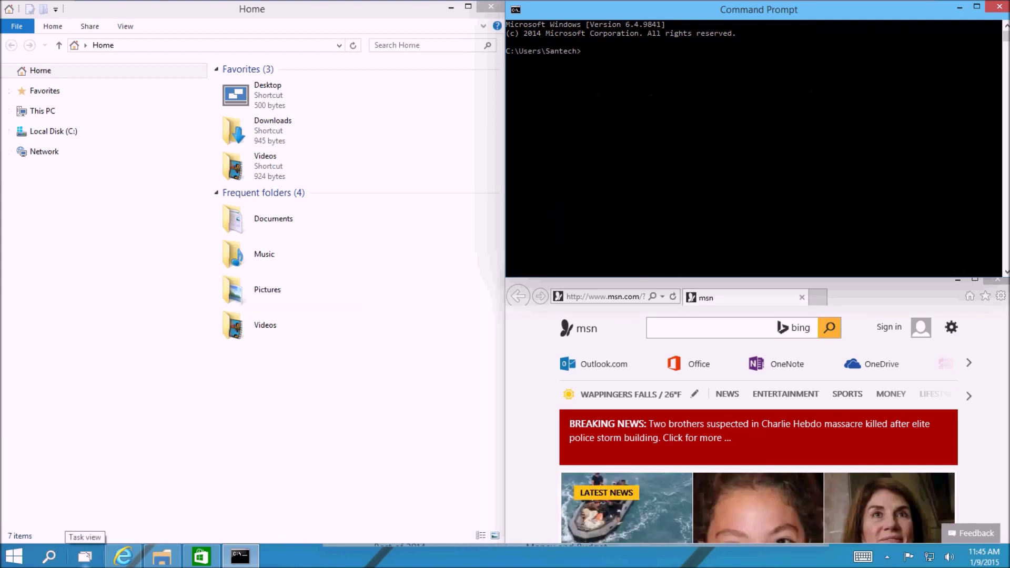
{"action": "left_click", "coordinate": [85, 558]}
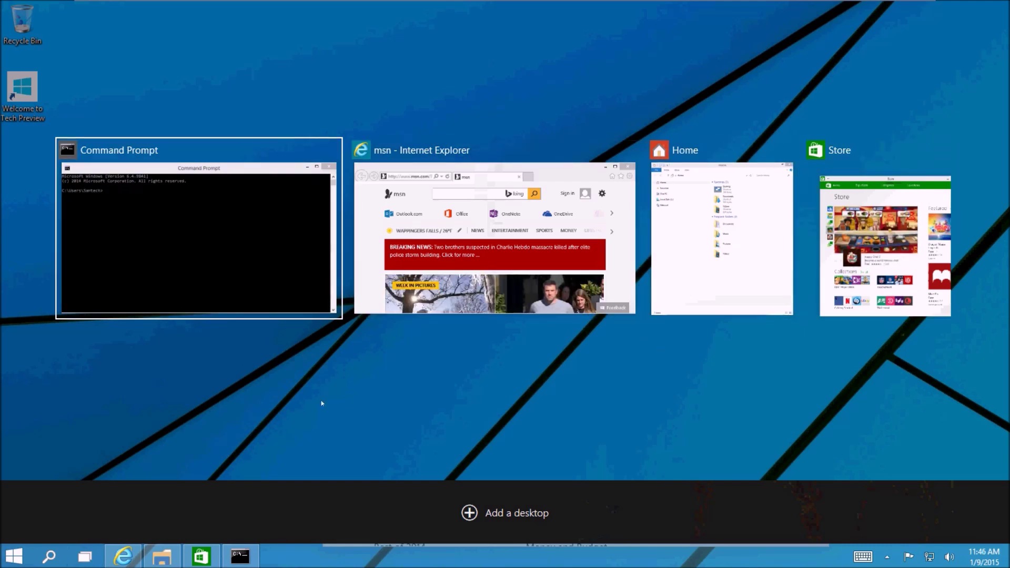
Add two new desktops, return to desktop 1, then switch to the empty desktop 2
{"action": "left_click", "coordinate": [469, 513]}
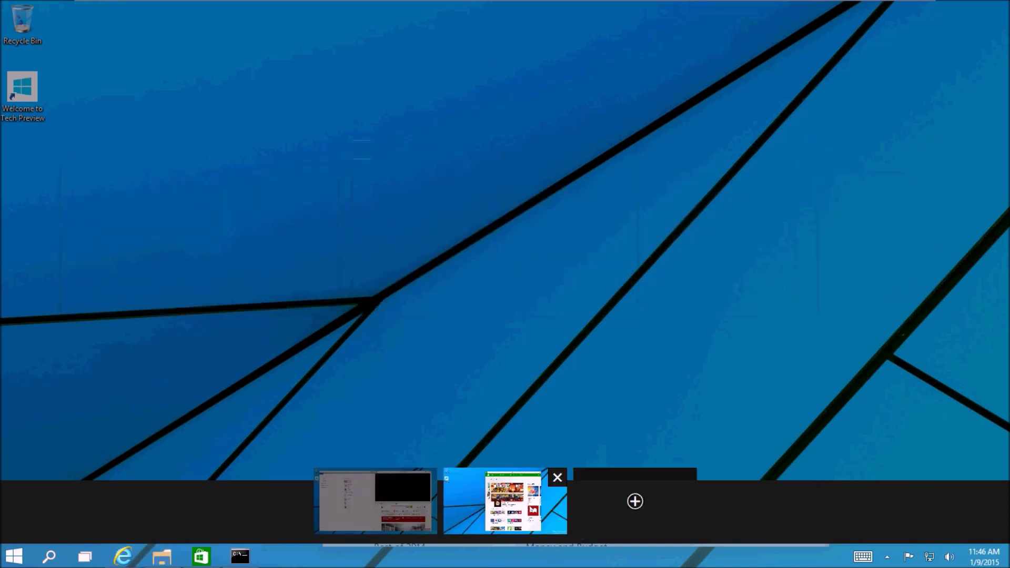
{"action": "left_click", "coordinate": [635, 503]}
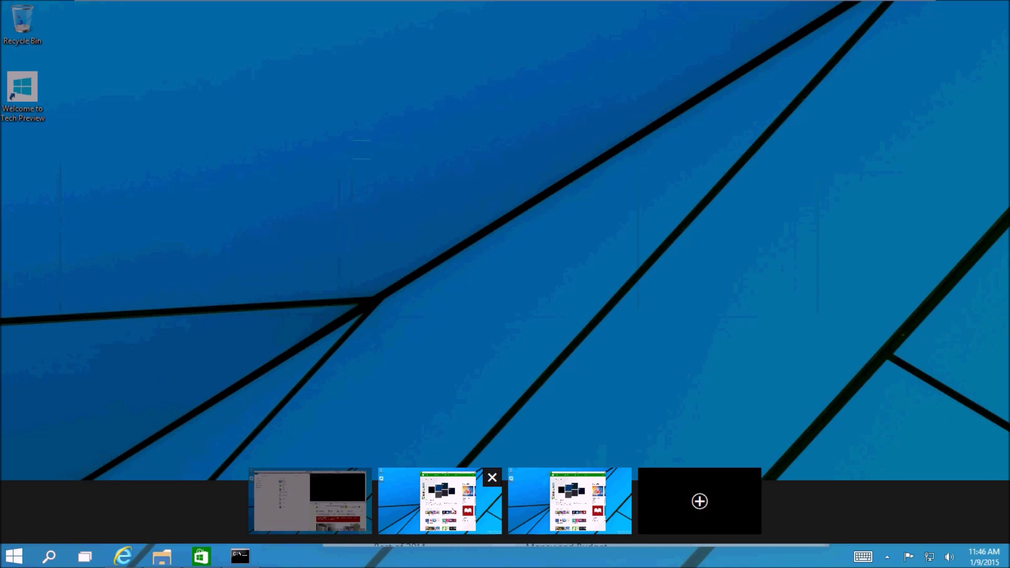
{"action": "left_click", "coordinate": [311, 502]}
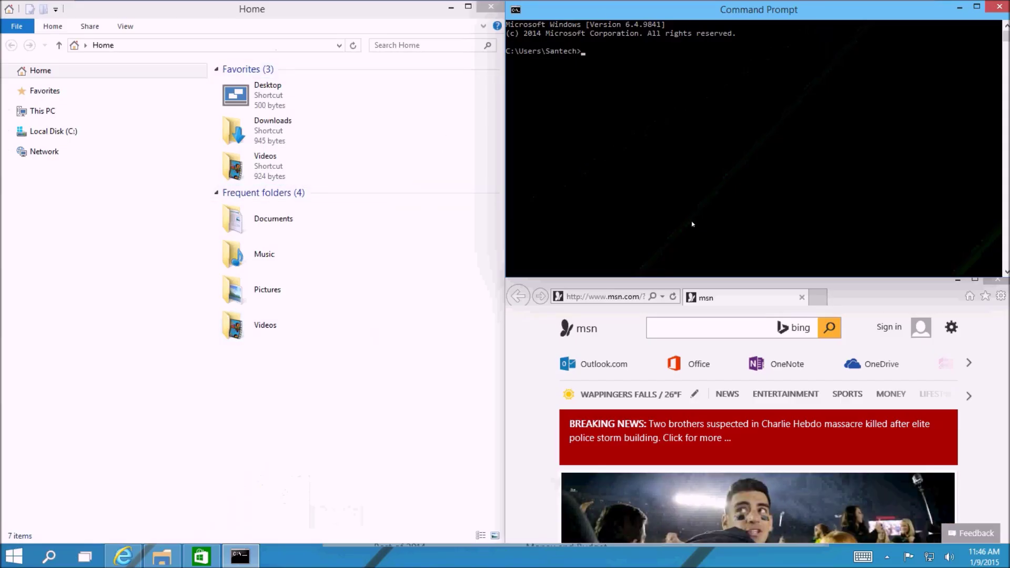
{"action": "left_click", "coordinate": [85, 557]}
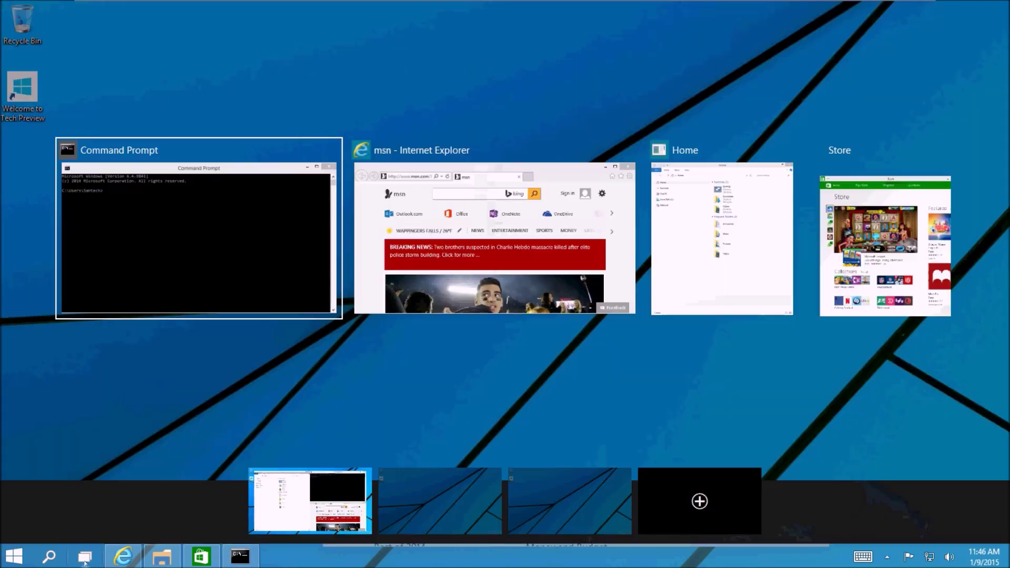
{"action": "left_click", "coordinate": [486, 492]}
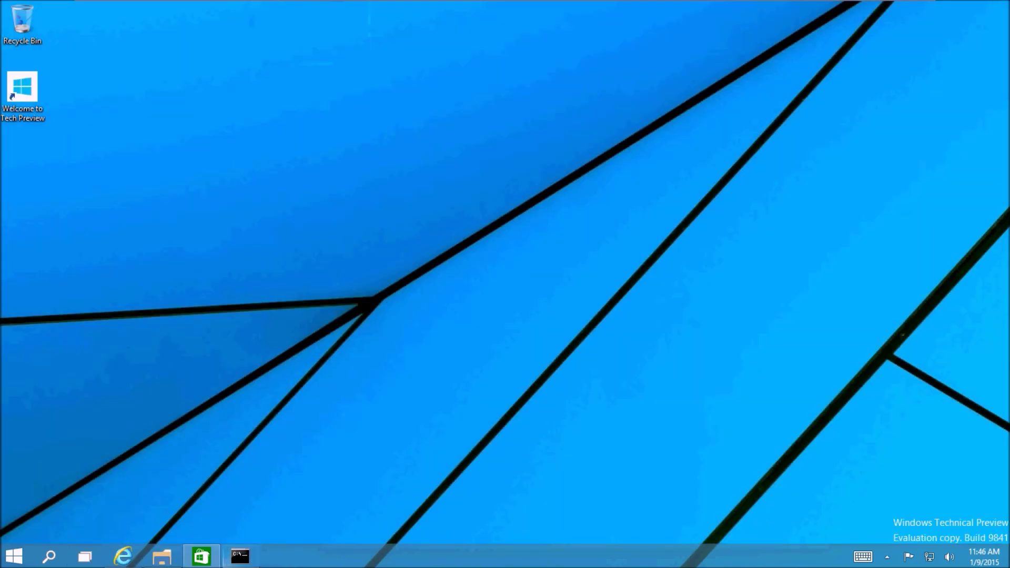
Launch Notepad on desktop 2, then switch to desktop 3 and start a new sticky note
{"action": "left_click", "coordinate": [14, 557]}
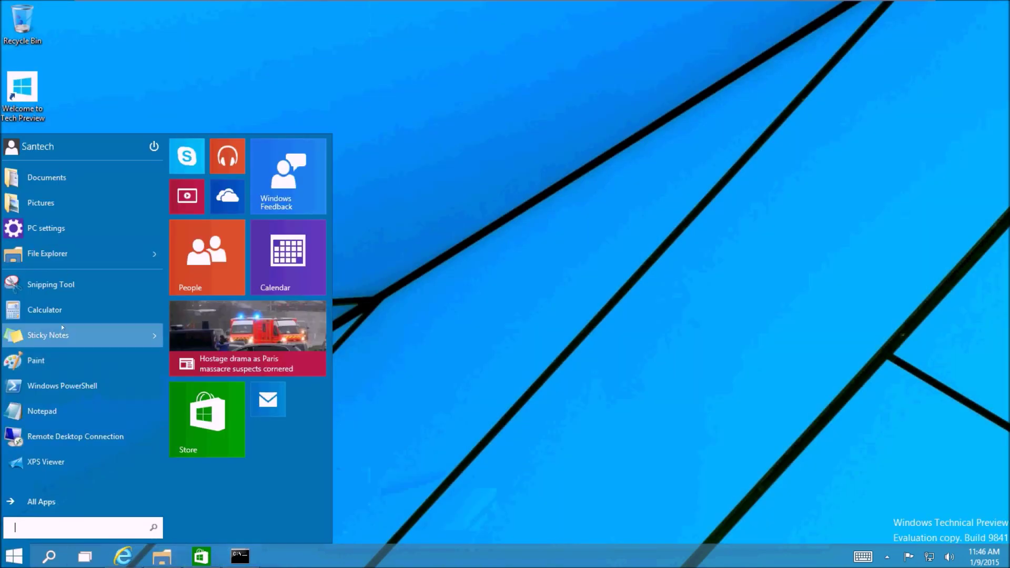
{"action": "left_click", "coordinate": [48, 411]}
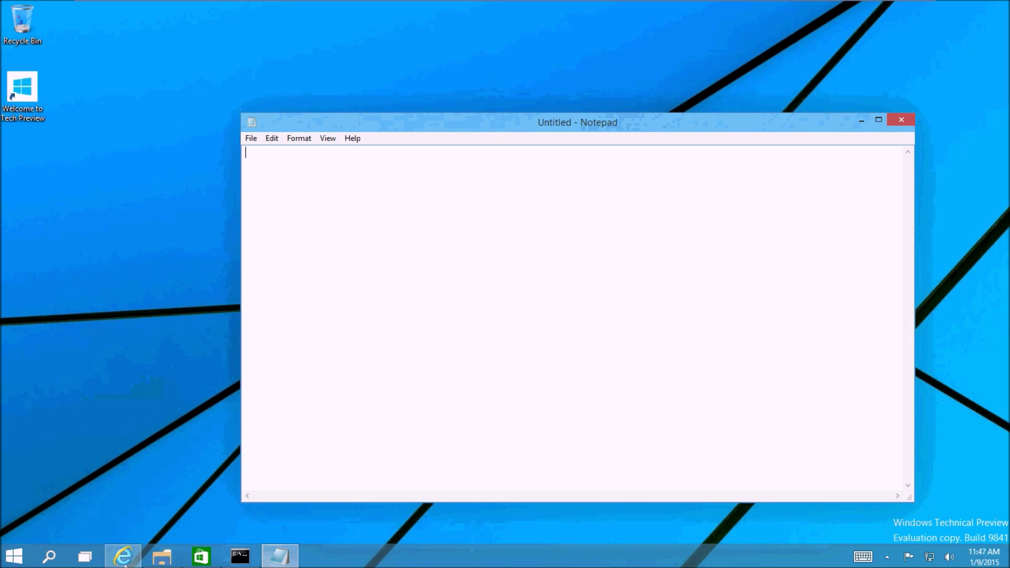
{"action": "left_click", "coordinate": [85, 557]}
{"action": "left_click", "coordinate": [570, 501]}
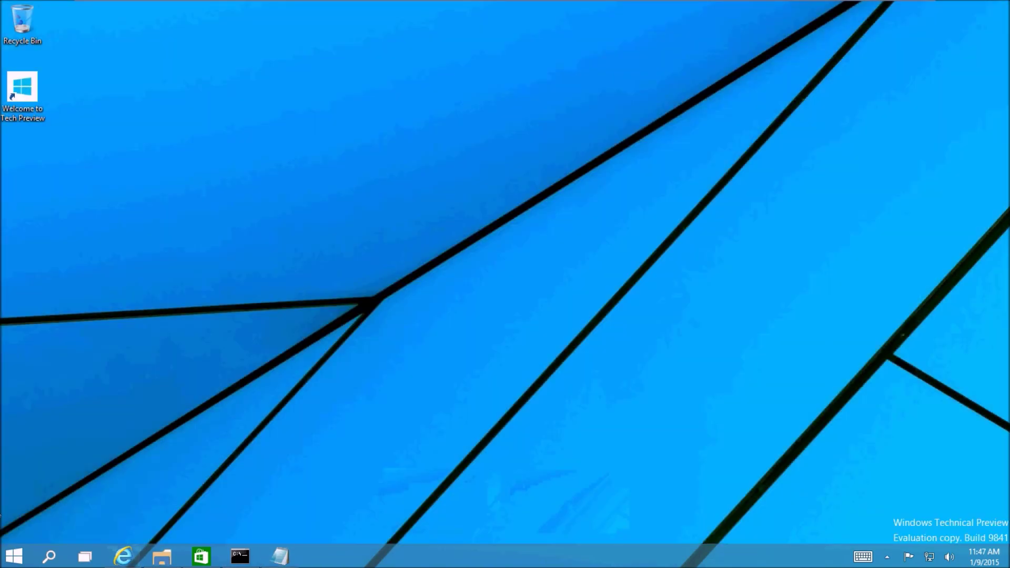
{"action": "left_click", "coordinate": [14, 556]}
{"action": "left_click", "coordinate": [470, 393]}
{"action": "left_click", "coordinate": [14, 557]}
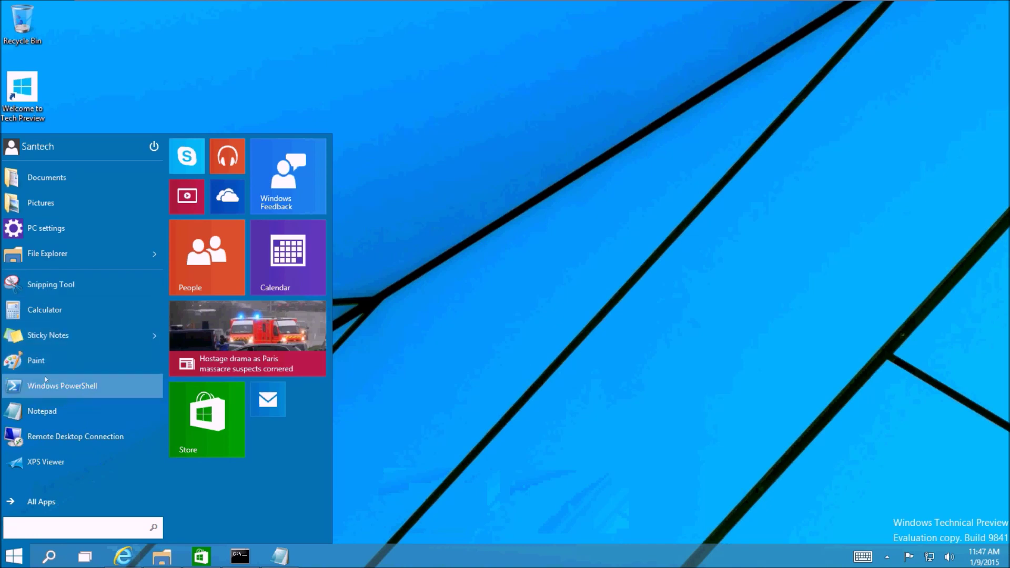
{"action": "left_click", "coordinate": [47, 336]}
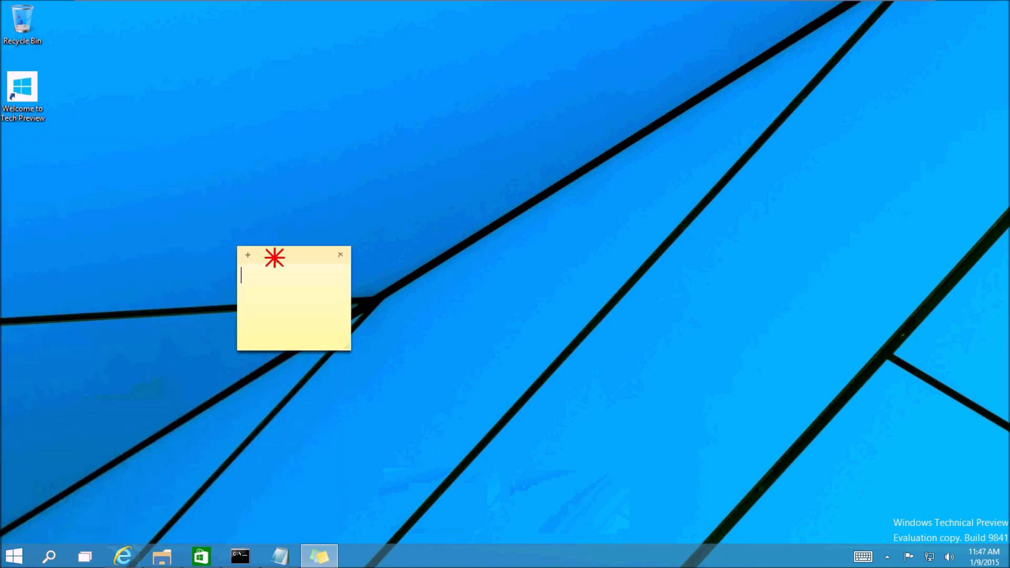
{"action": "left_click_drag", "start_coordinate": [273, 256], "coordinate": [526, 164]}
Compare the desktops in Task View and switch to desktop 2 with Notepad
{"action": "left_click", "coordinate": [96, 554]}
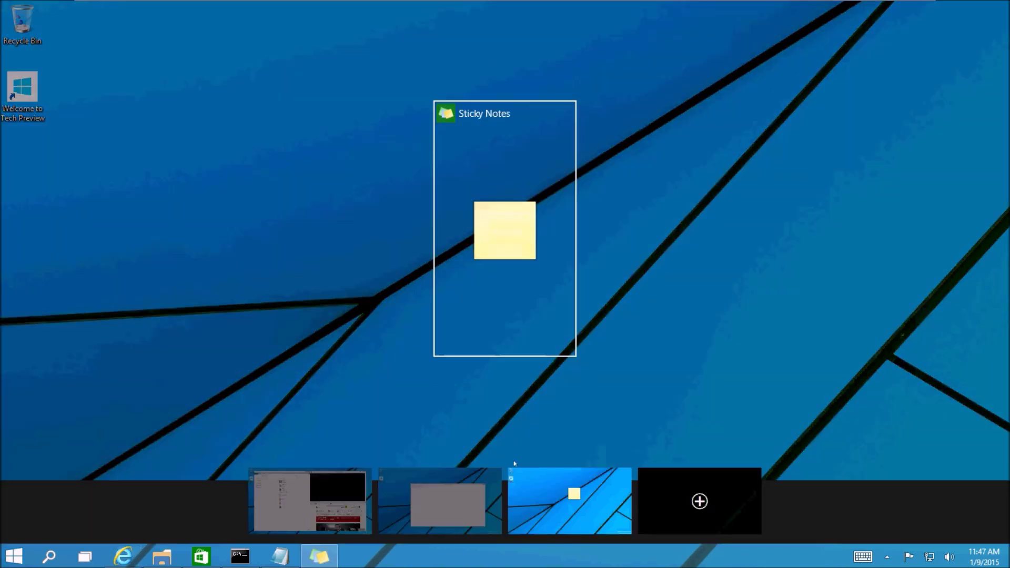
{"action": "mouse_move", "coordinate": [451, 515]}
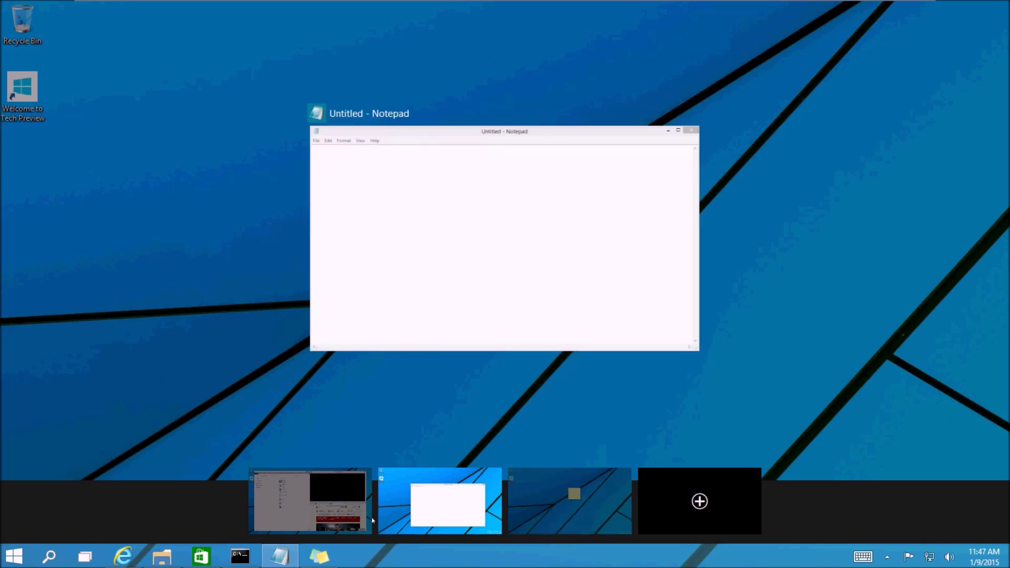
{"action": "mouse_move", "coordinate": [567, 507]}
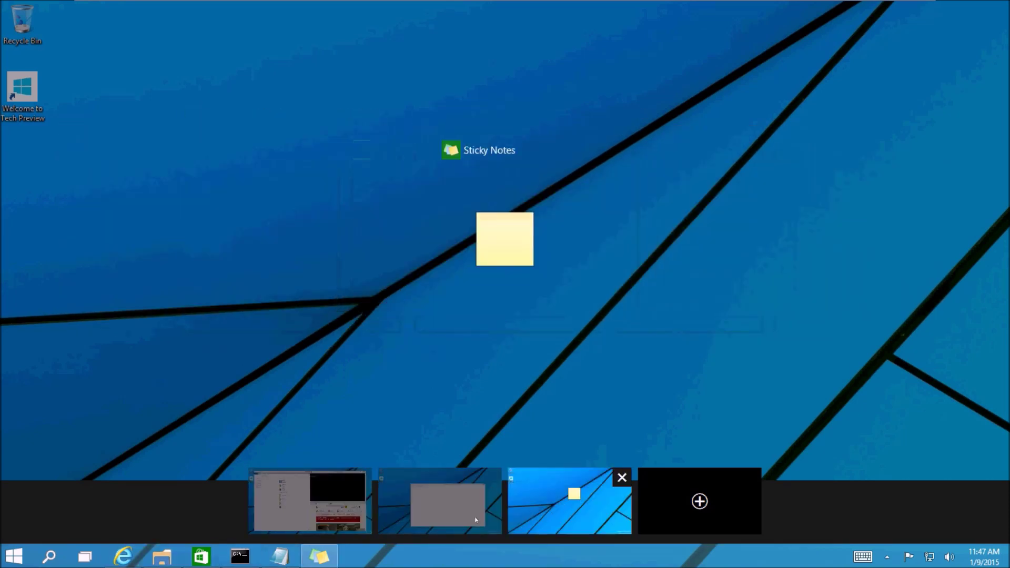
{"action": "mouse_move", "coordinate": [334, 508]}
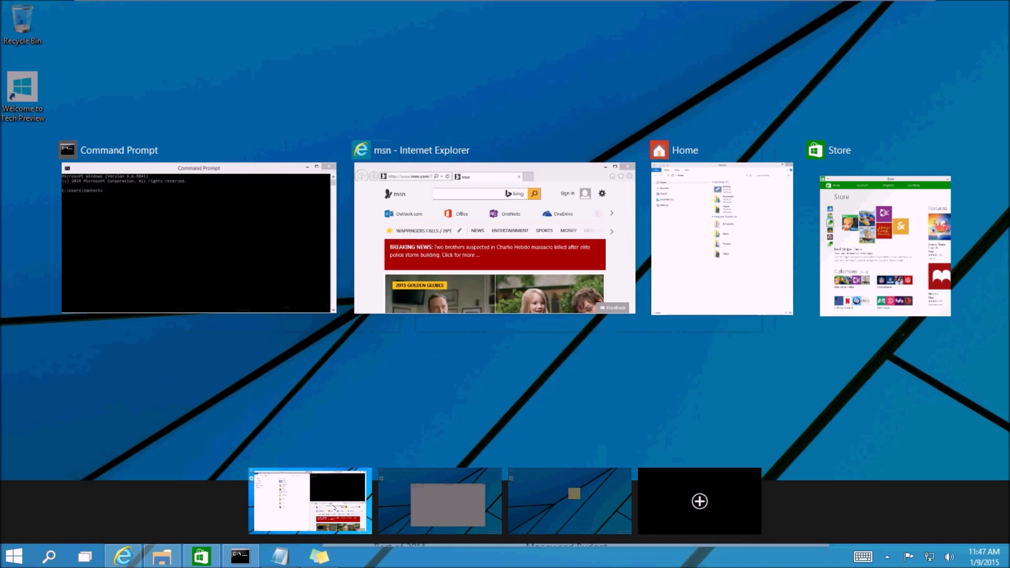
{"action": "left_click", "coordinate": [452, 502]}
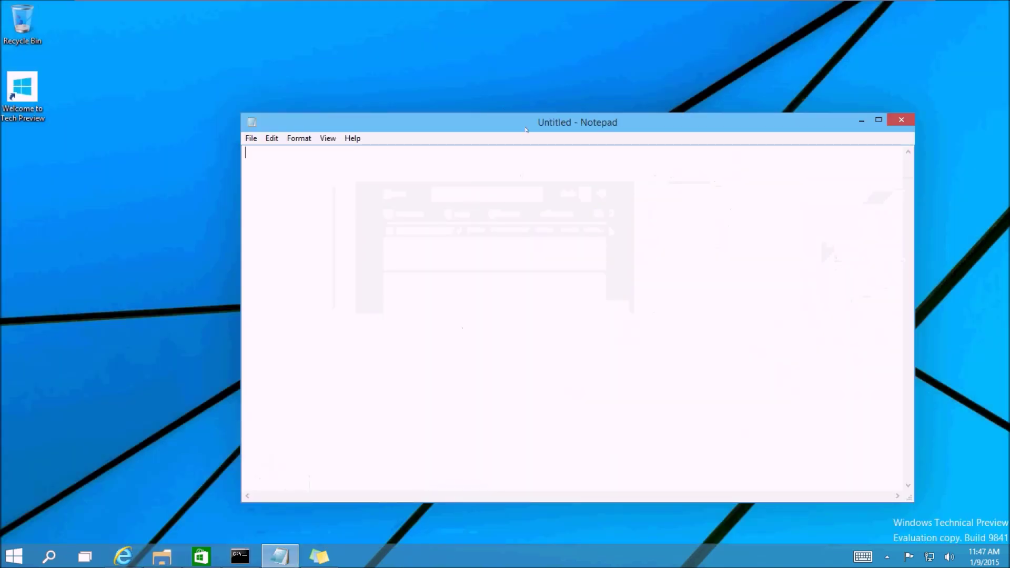
Move the Notepad window up and to the left
{"action": "left_click_drag", "start_coordinate": [526, 129], "coordinate": [516, 95]}
{"action": "left_click_drag", "start_coordinate": [695, 83], "coordinate": [620, 78]}
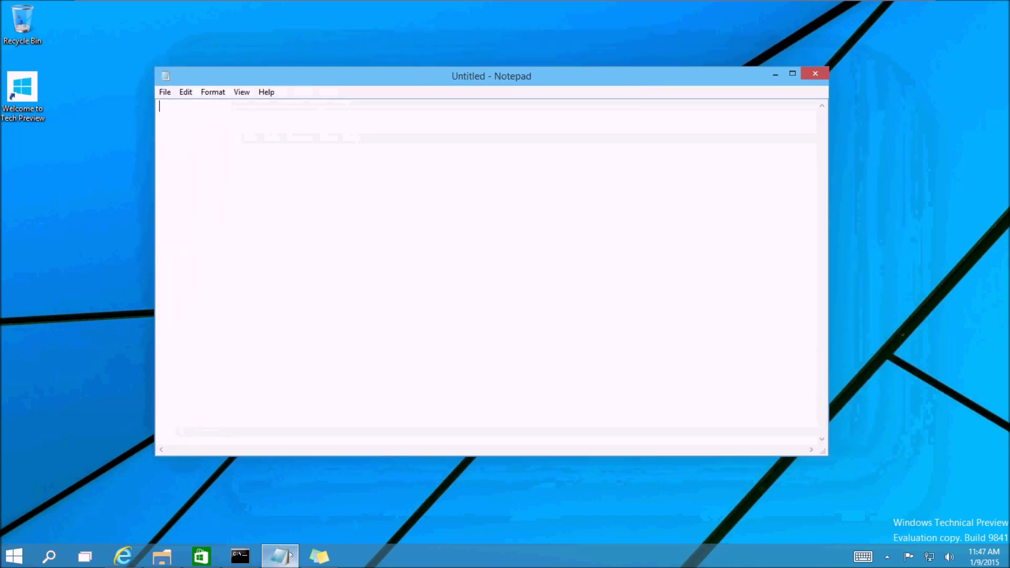
{"action": "mouse_move", "coordinate": [123, 556]}
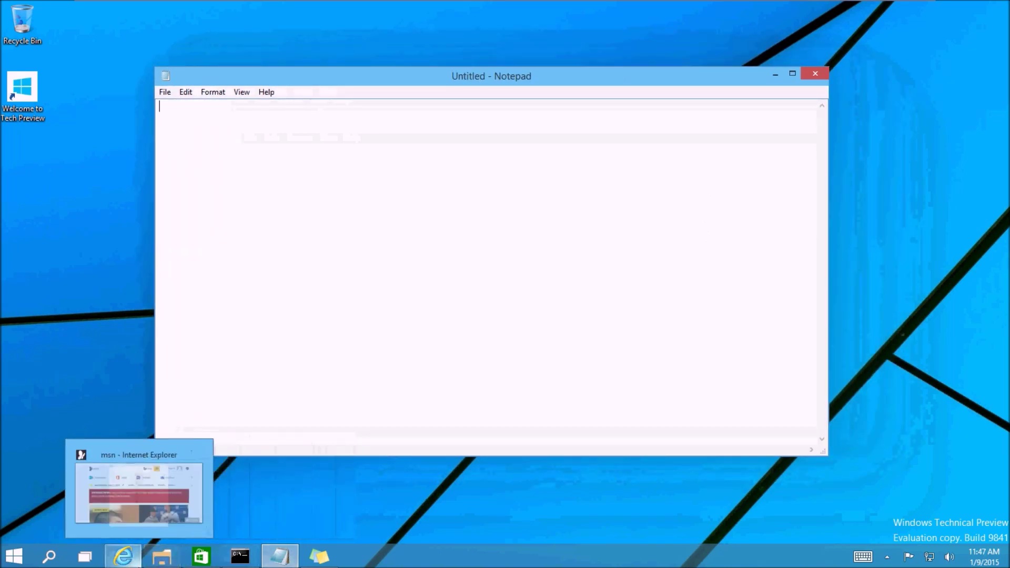
{"action": "mouse_move", "coordinate": [168, 562]}
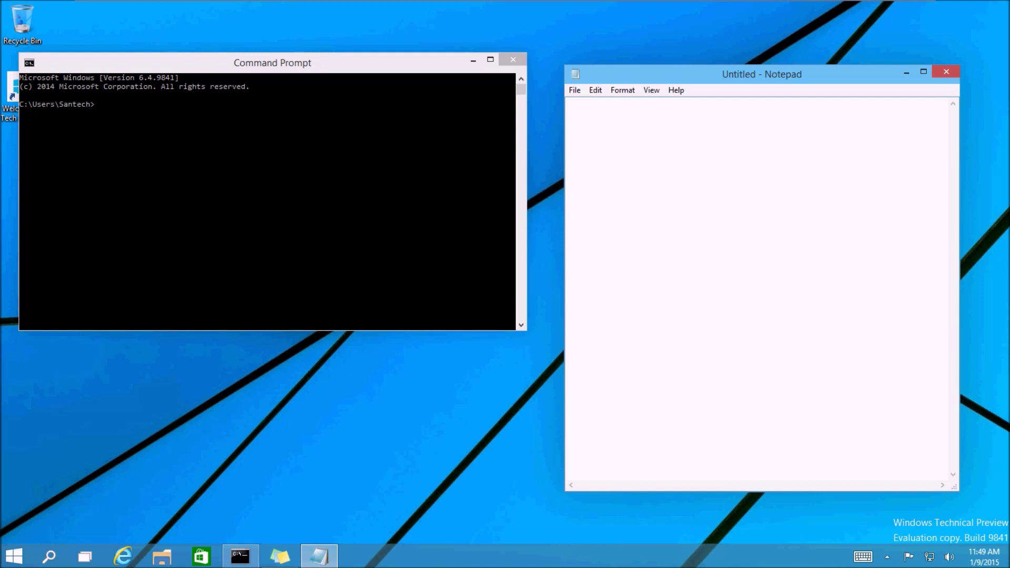
Type 'ipconfig /all | more' in Notepad and select it for copying
{"action": "type", "text": "ipconfig /all | more"}
{"action": "key", "text": "shift+Left"}
{"action": "key", "text": "shift+Left"}
{"action": "key", "text": "shift+Left"}
{"action": "key", "text": "shift+Left"}
{"action": "key", "text": "shift+Left"}
{"action": "key", "text": "shift+Left"}
{"action": "key", "text": "shift+Left"}
{"action": "key", "text": "shift+Left"}
{"action": "key", "text": "shift+Left"}
{"action": "key", "text": "shift+Left"}
{"action": "key", "text": "shift+Left"}
{"action": "key", "text": "shift+Left"}
{"action": "key", "text": "shift+Left"}
{"action": "key", "text": "shift+Left"}
{"action": "key", "text": "shift+Left"}
{"action": "key", "text": "shift+Left"}
{"action": "key", "text": "shift+Left"}
{"action": "key", "text": "shift+Left"}
{"action": "key", "text": "shift+Left"}
{"action": "key", "text": "shift+Left"}
{"action": "key", "text": "ctrl+c"}
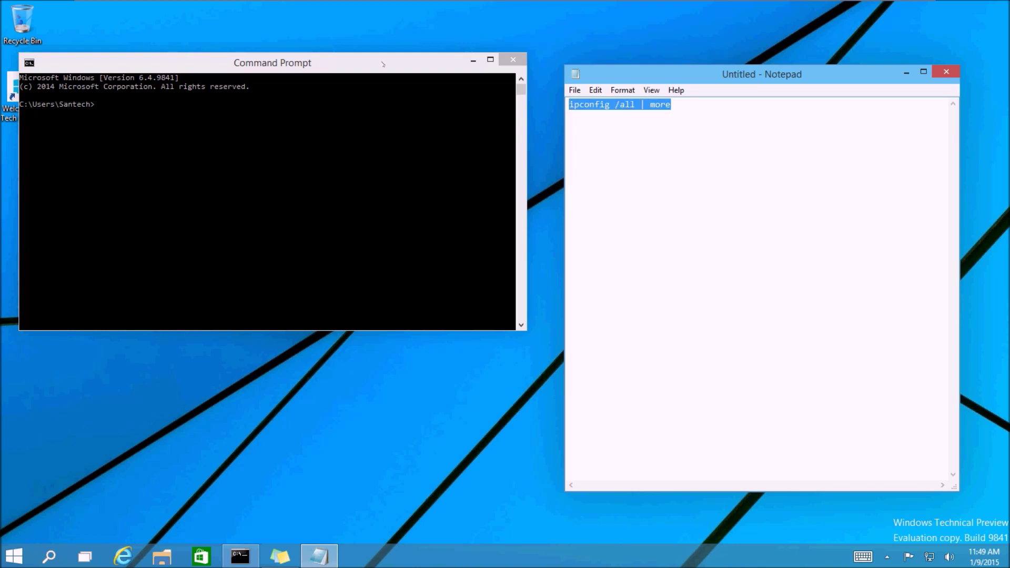
Paste the ipconfig /all | more command into Command Prompt and run it
{"action": "left_click", "coordinate": [120, 103]}
{"action": "left_click", "coordinate": [106, 104]}
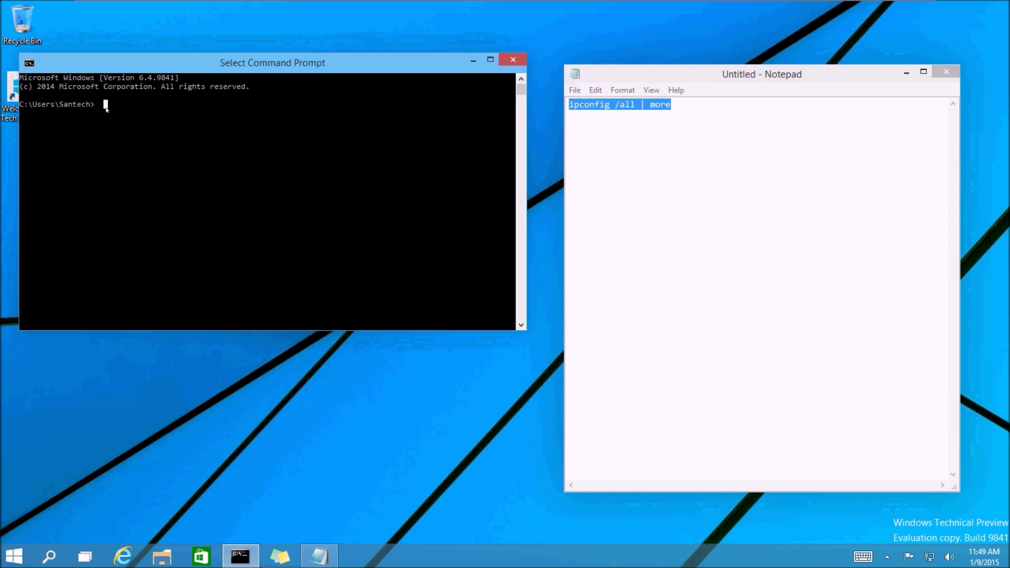
{"action": "key", "text": "Escape"}
{"action": "key", "text": "ctrl+v"}
{"action": "key", "text": "Return"}
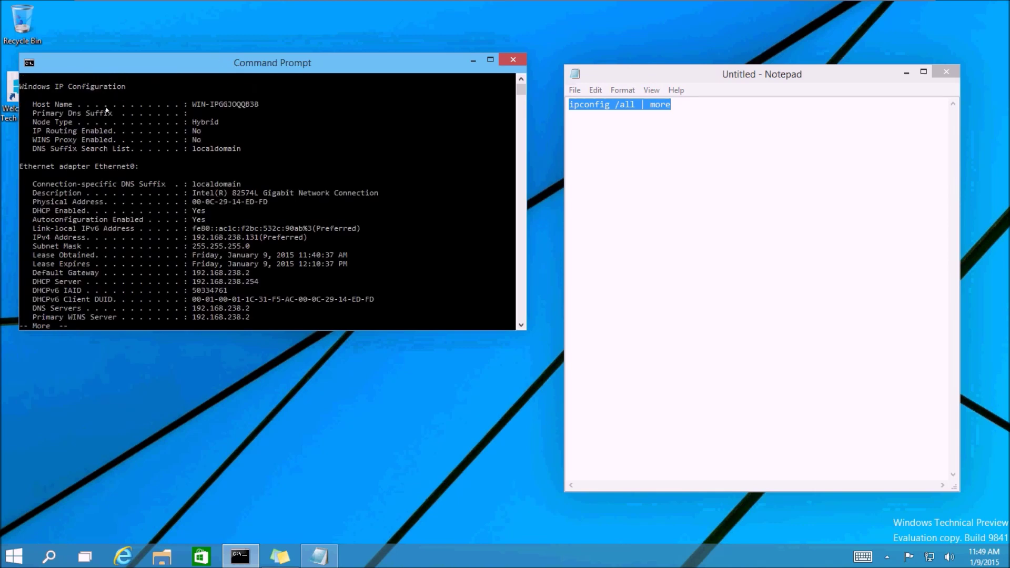
Copy the IP configuration output and paste it into Notepad below the command line
{"action": "scroll", "coordinate": [79, 153], "scroll_direction": "up", "scroll_amount": 2}
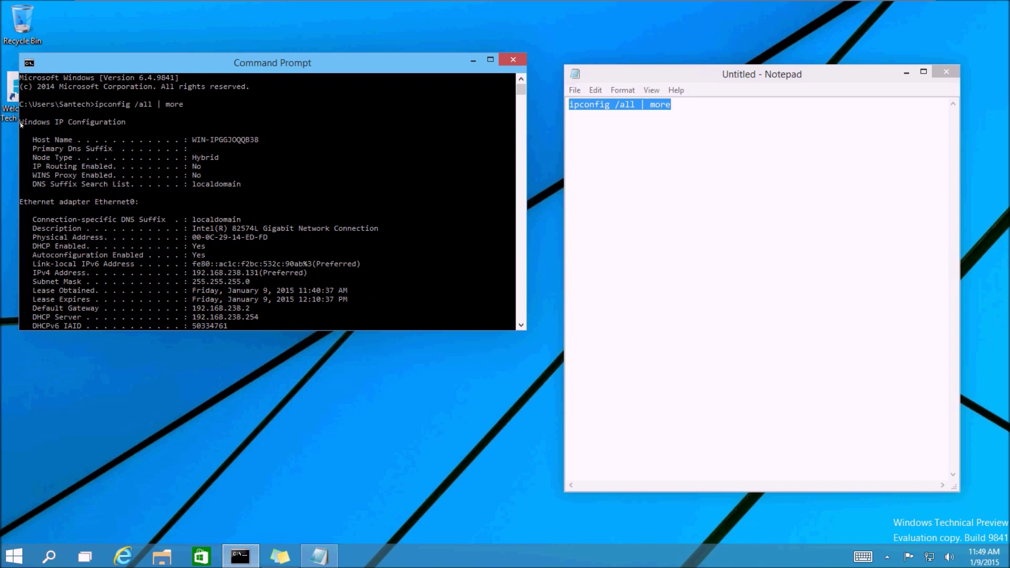
{"action": "left_click_drag", "start_coordinate": [21, 124], "coordinate": [286, 104]}
{"action": "right_click", "coordinate": [179, 98]}
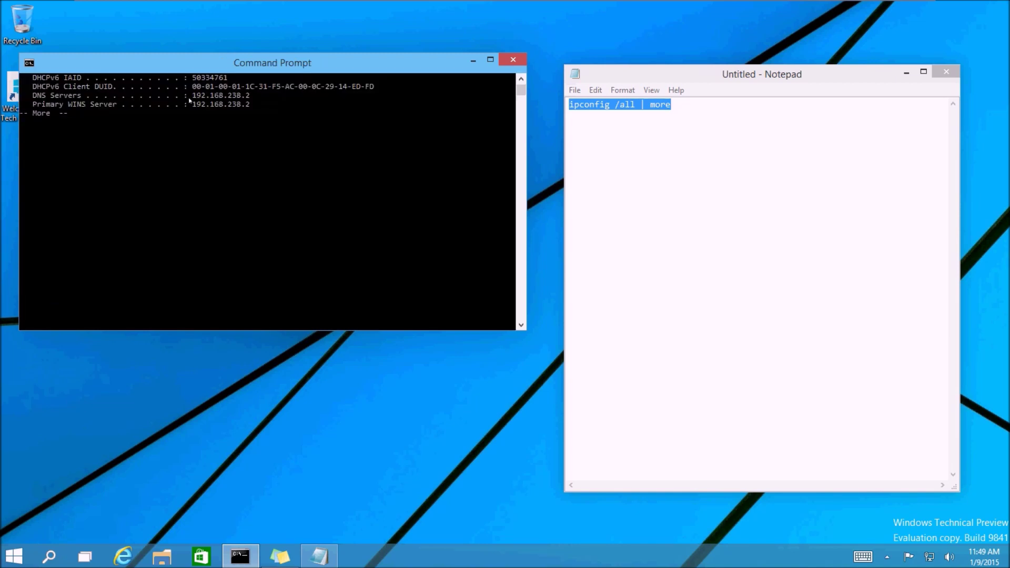
{"action": "left_click", "coordinate": [636, 163]}
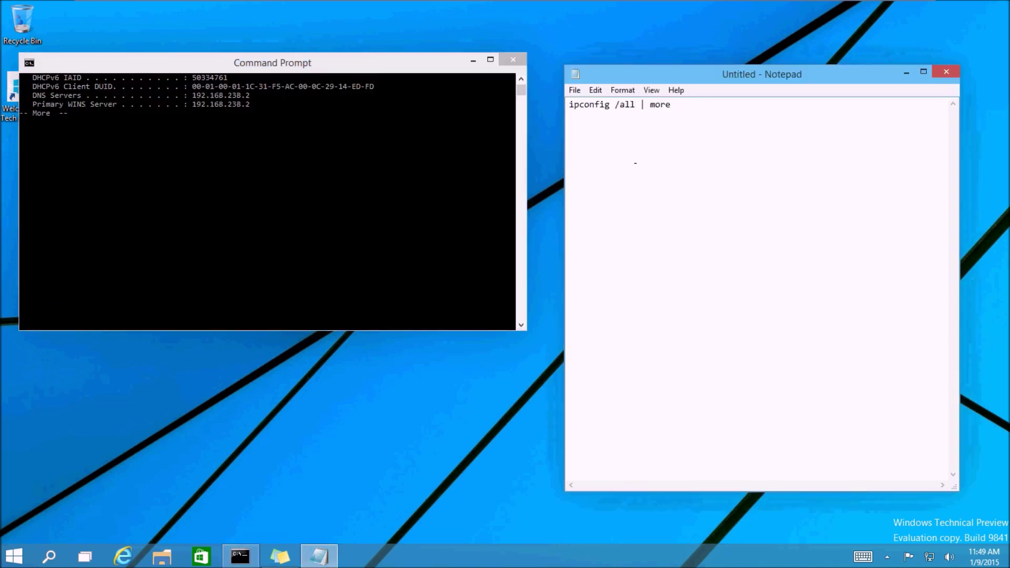
{"action": "key", "text": "End"}
{"action": "key", "text": "Return"}
{"action": "key", "text": "ctrl+v"}
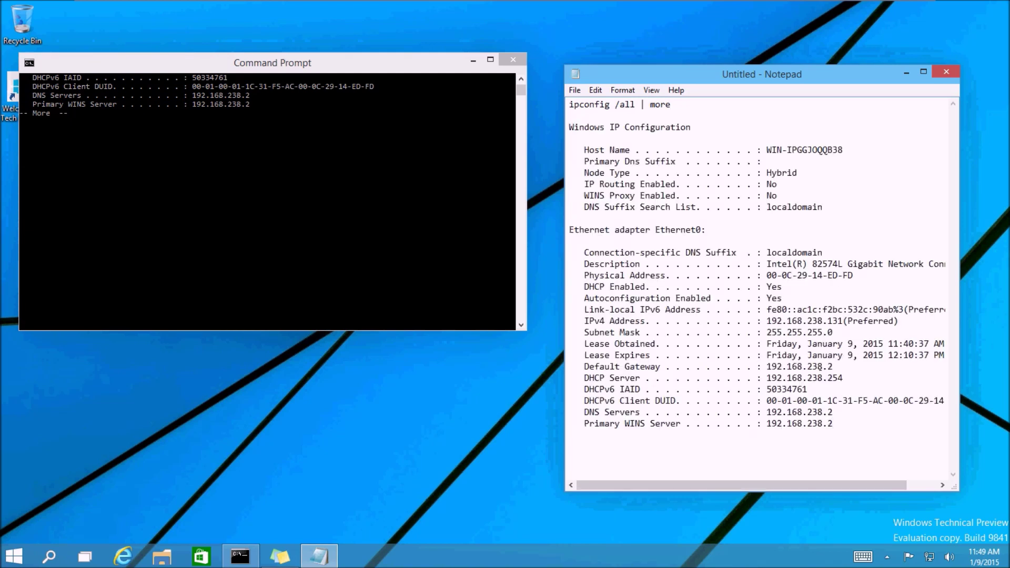